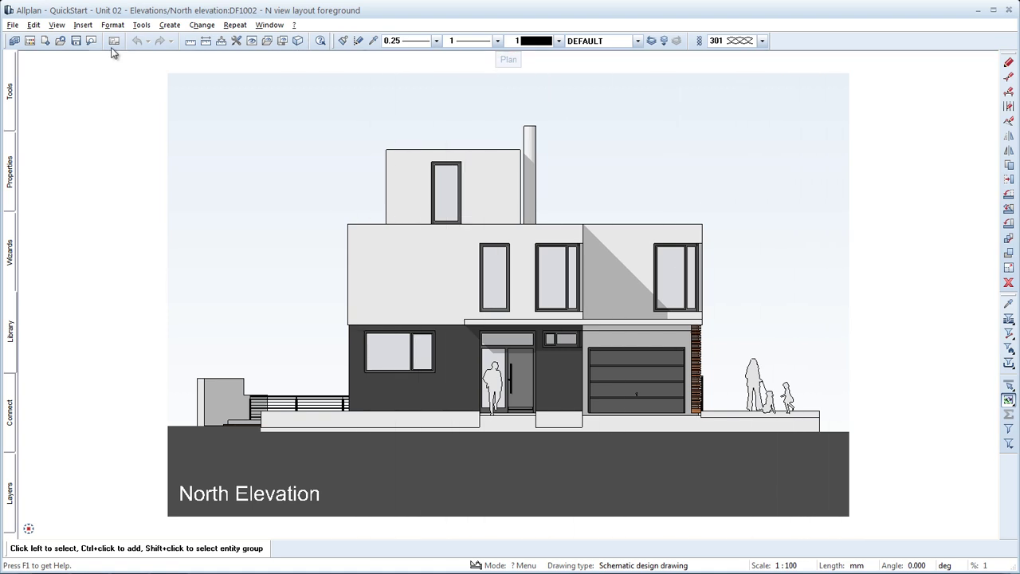
- In the project-specific file selection, deselect the Unit 02 North elevation drawings
left_click(30, 41)
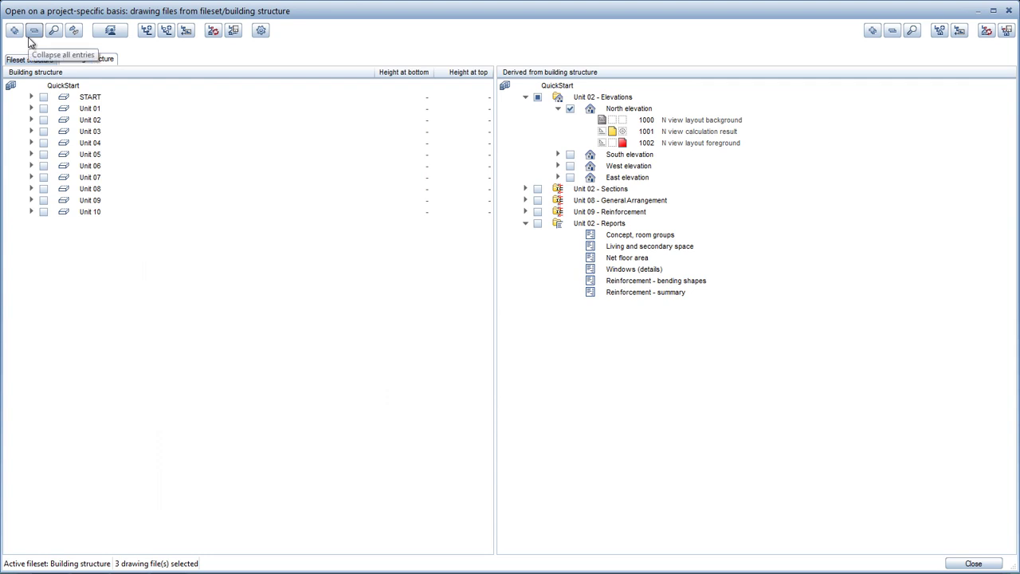
left_click(569, 109)
left_click(559, 109)
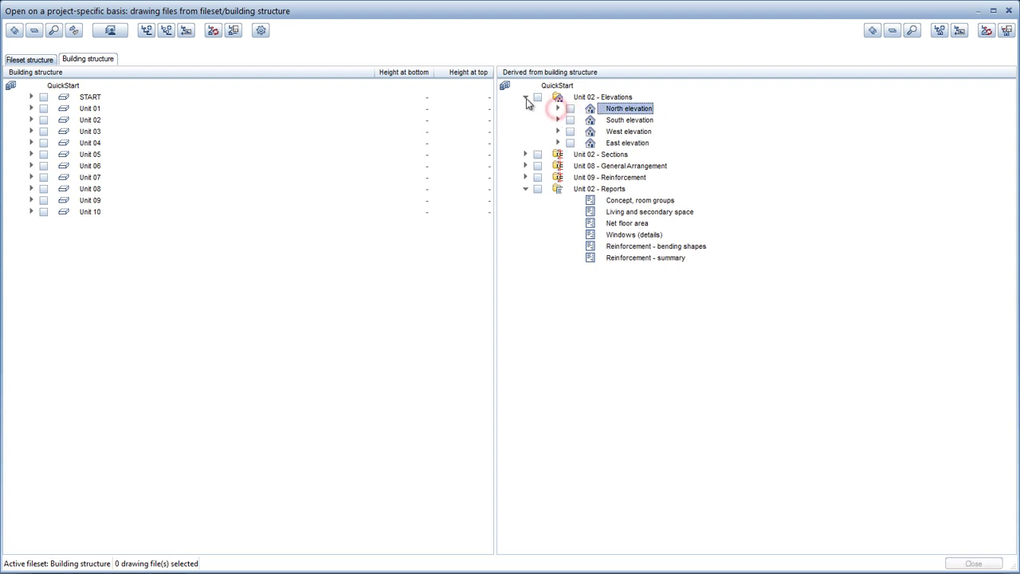
left_click(524, 97)
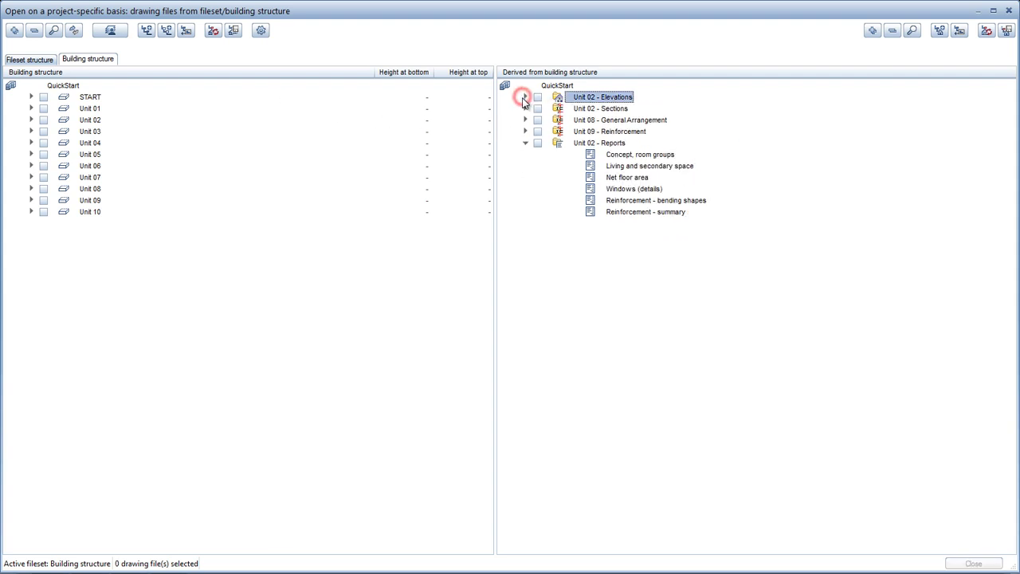
left_click(524, 143)
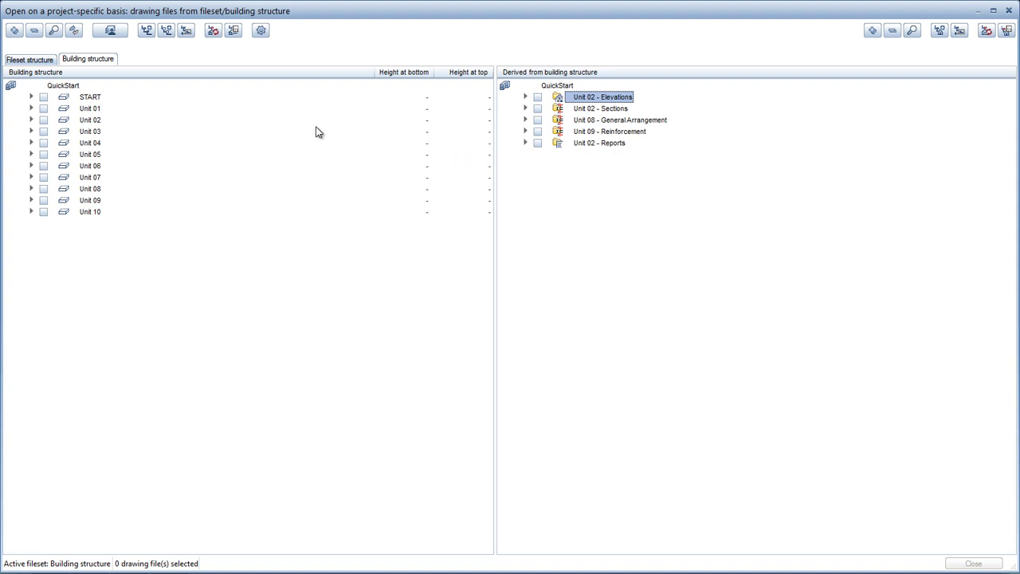
- Open Unit 03 Ground floor files 351 GF floor plan and 352 GF additions (3D furniture)
left_click(31, 132)
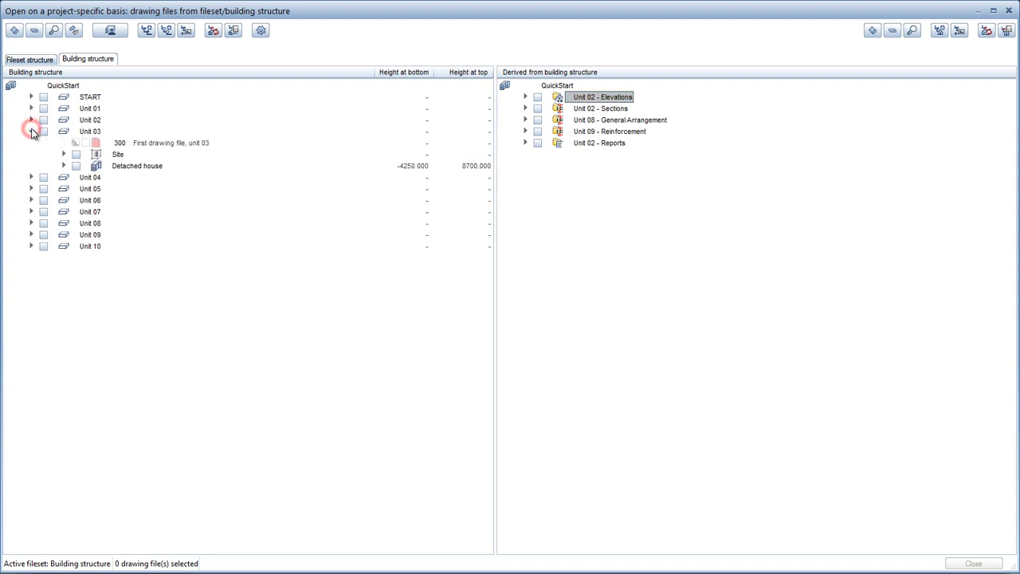
left_click(63, 166)
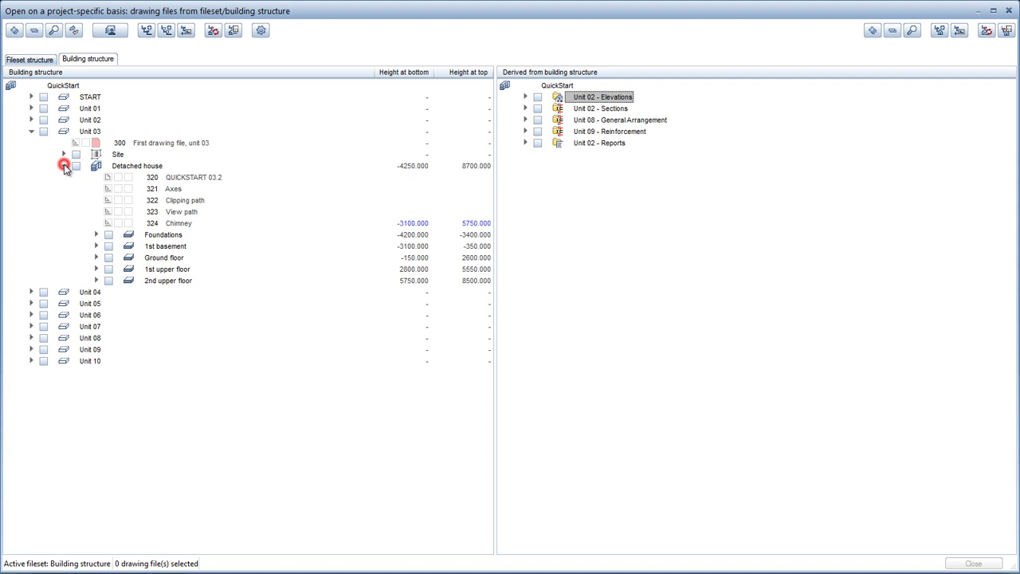
left_click(97, 258)
left_click(108, 258)
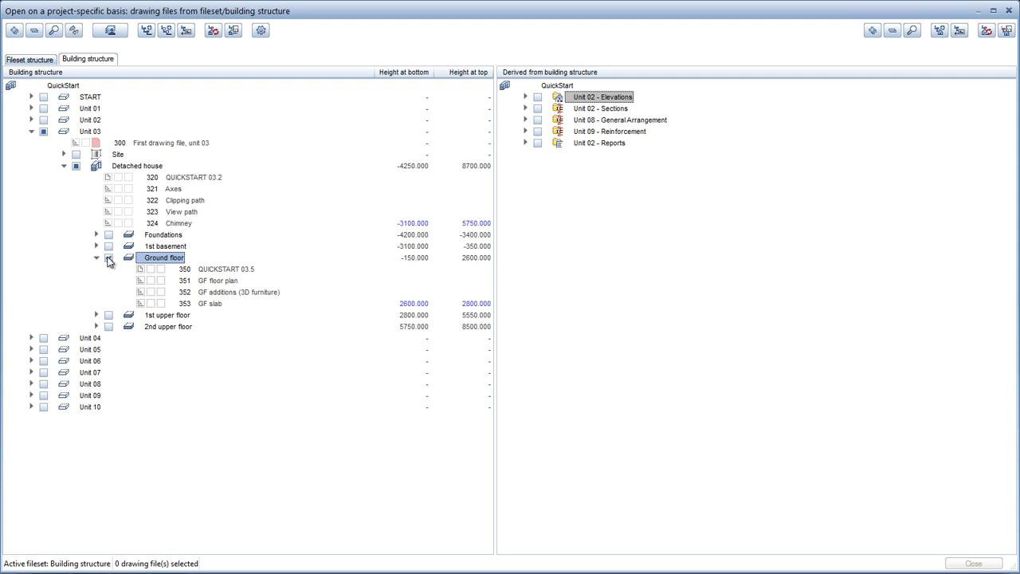
left_click(150, 281)
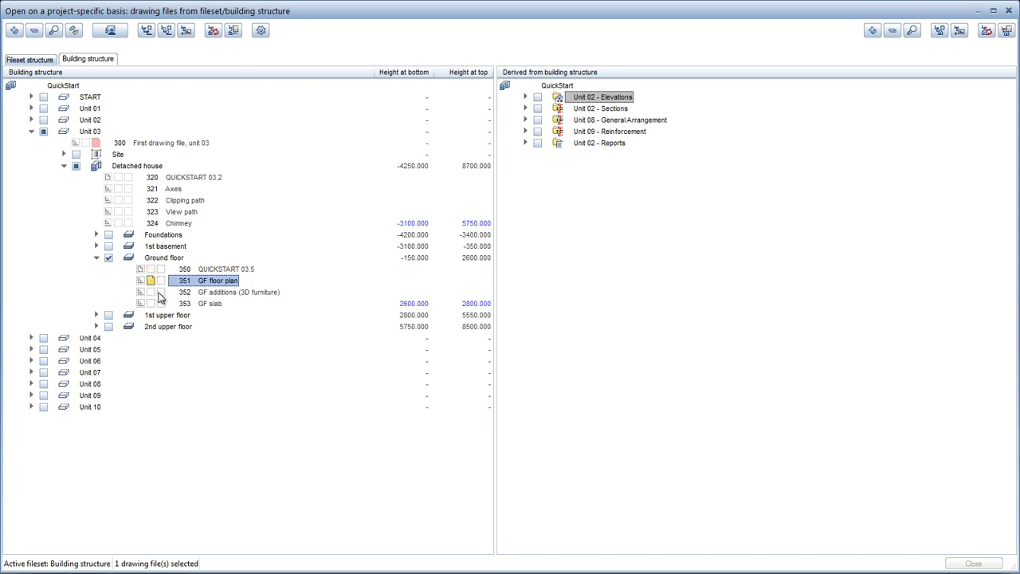
left_click(160, 292)
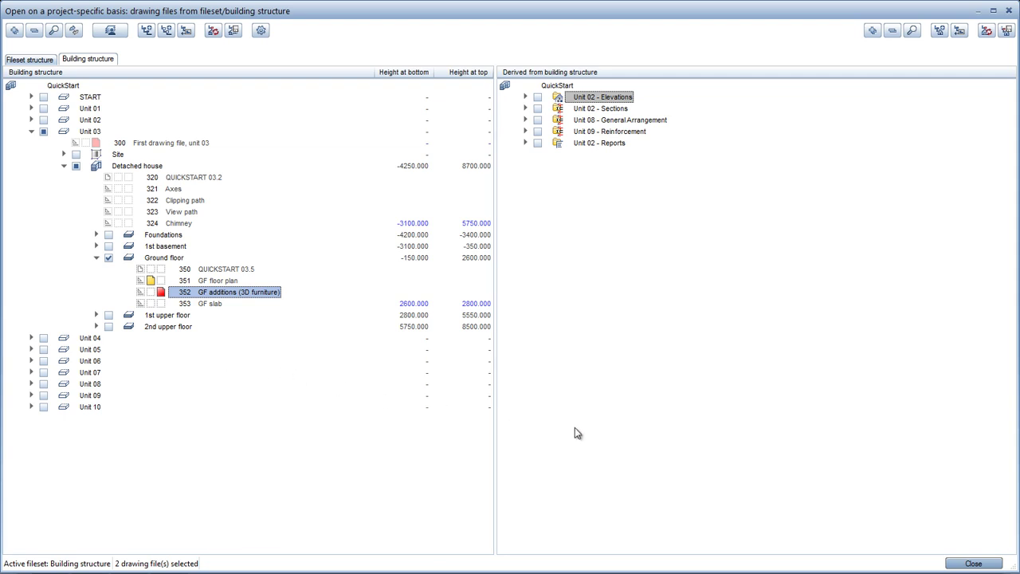
left_click(950, 564)
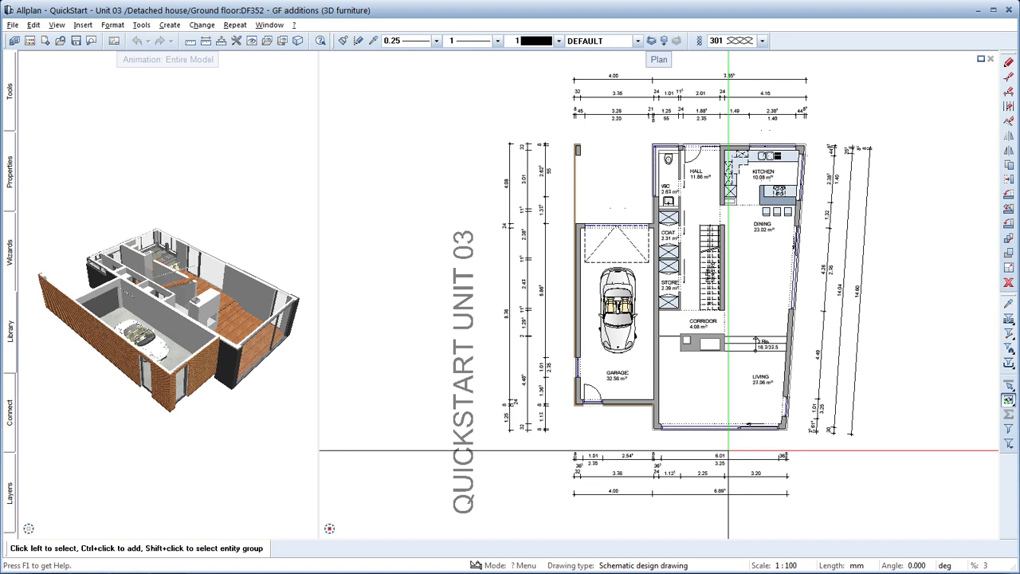
- Rotate the 3D animation of the Unit 03 ground floor to view another side
left_click_drag(94, 183, 357, 158)
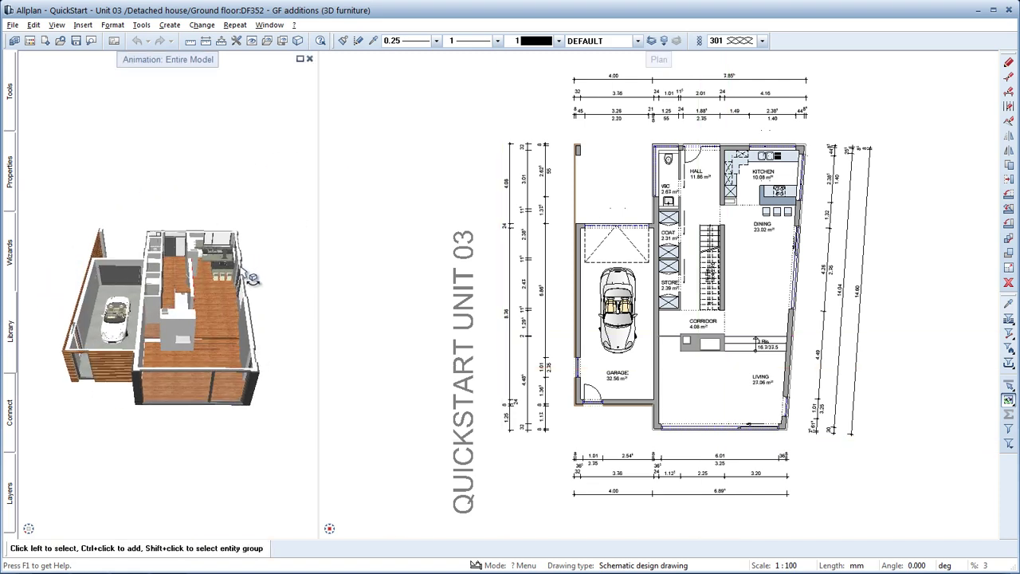
scroll(167, 343, "up", 5)
scroll(265, 260, "down", 5)
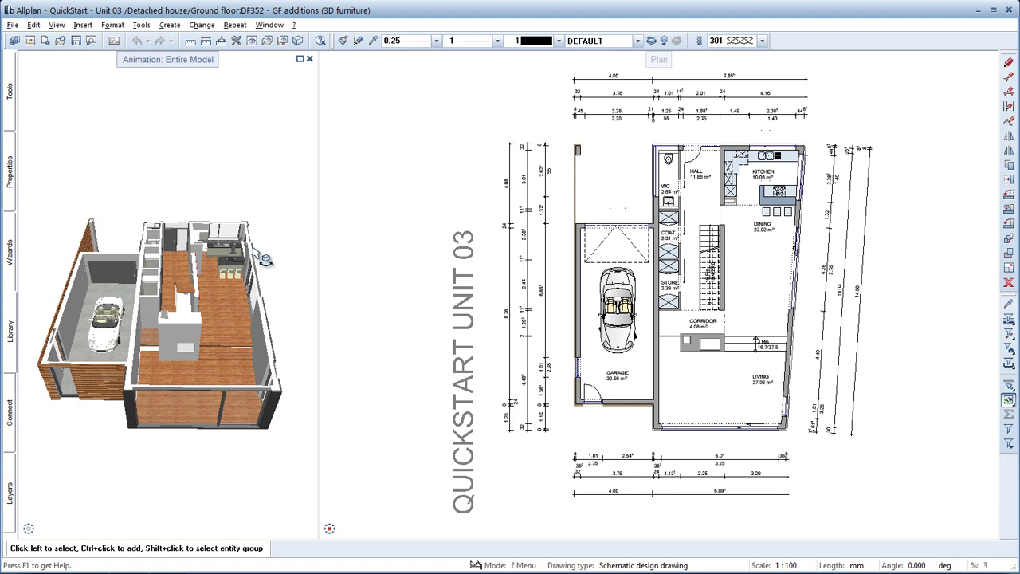
- Dock the Tools palette and browse the Library to SmartParts > Default > QuickStart
left_click(10, 91)
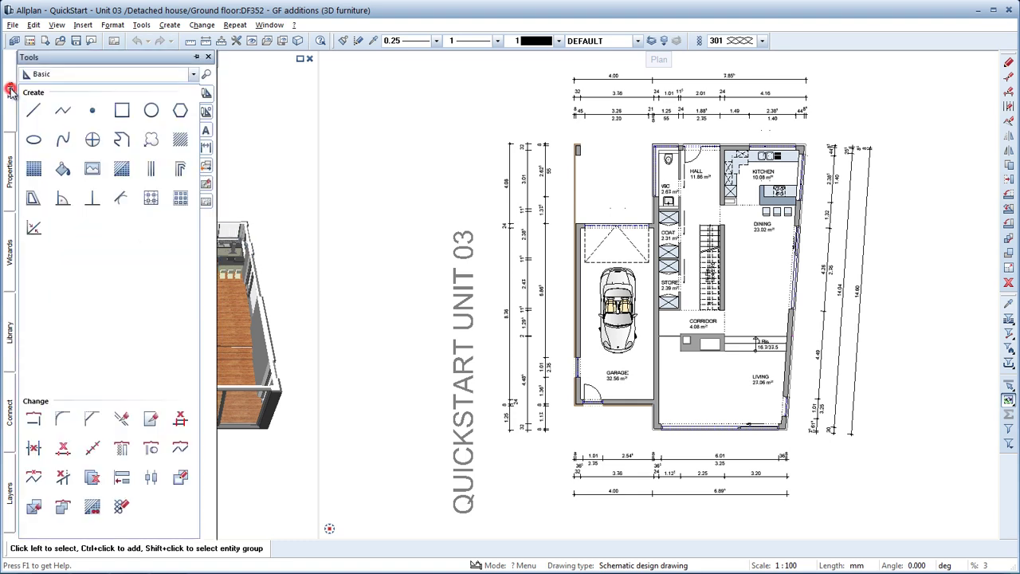
left_click(196, 57)
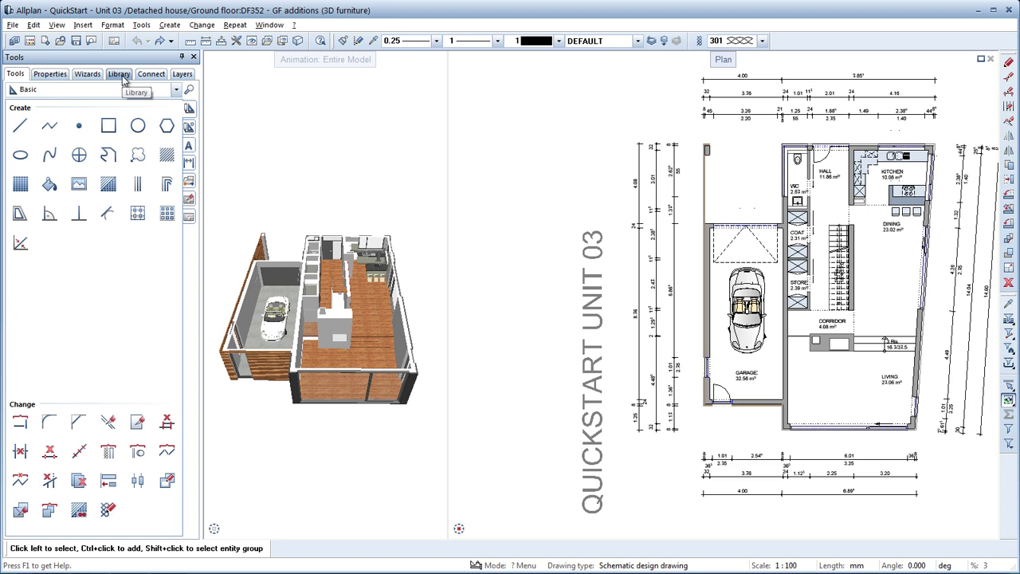
left_click(119, 75)
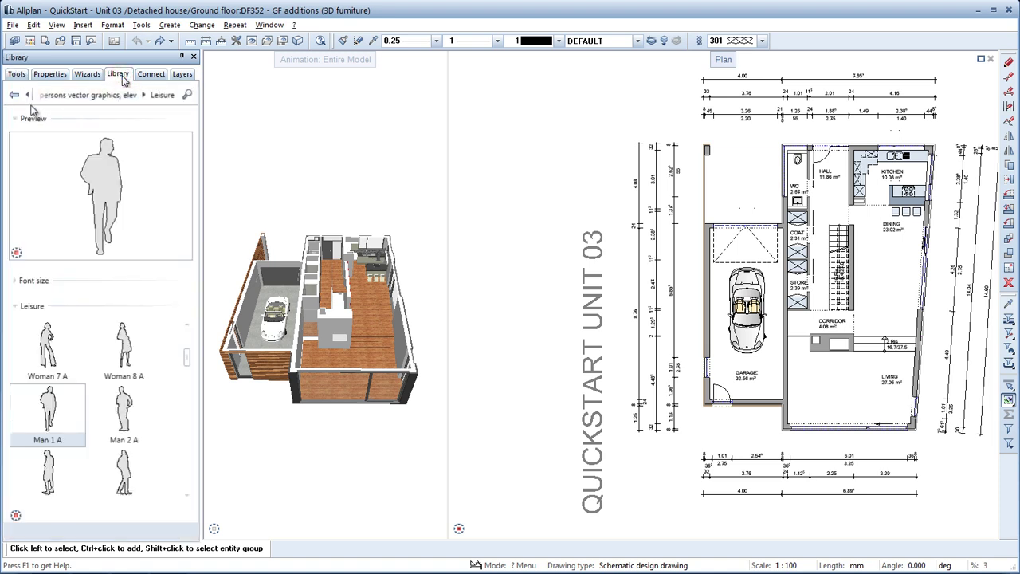
left_click(32, 97)
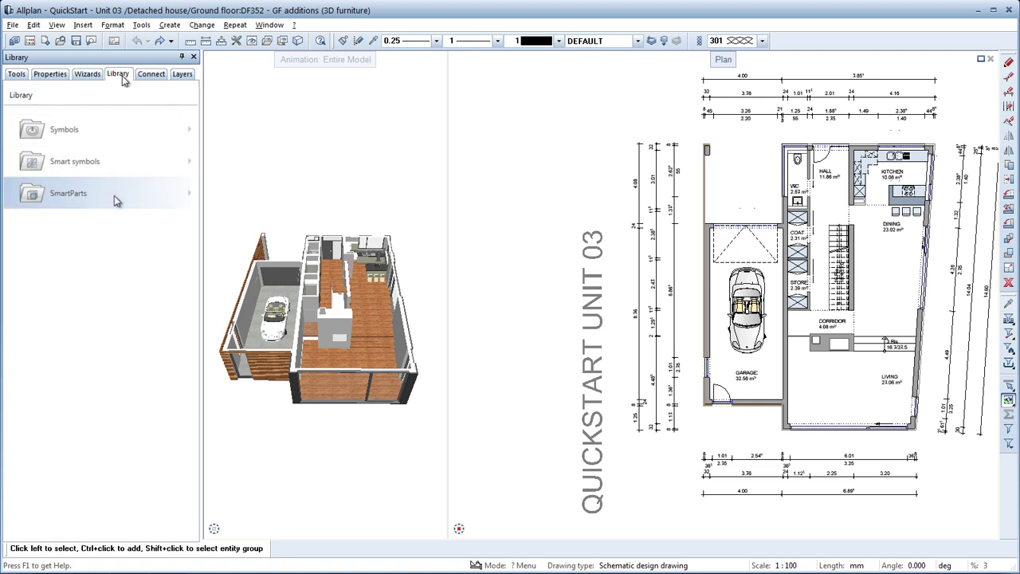
left_click(114, 195)
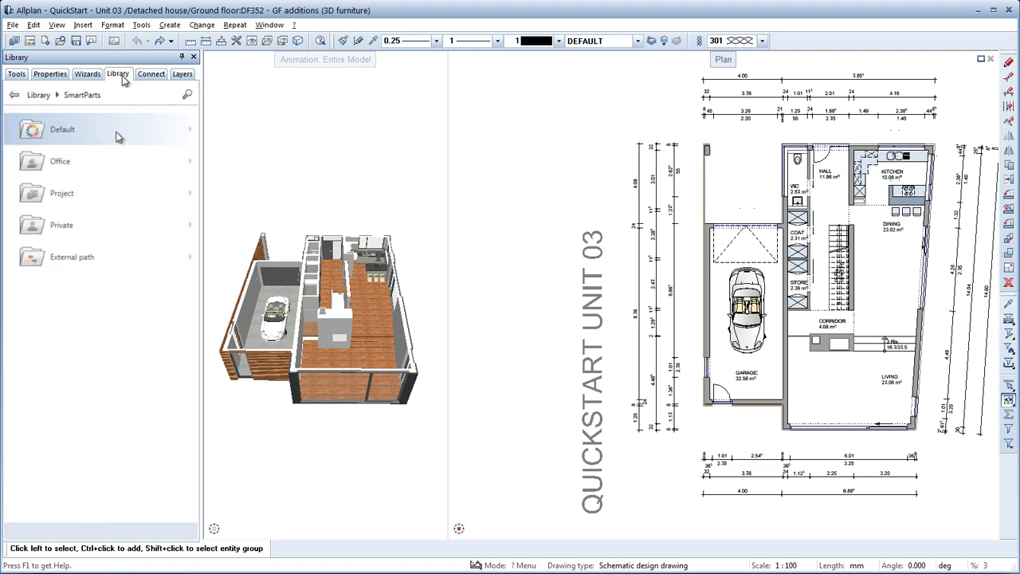
left_click(117, 137)
left_click(117, 253)
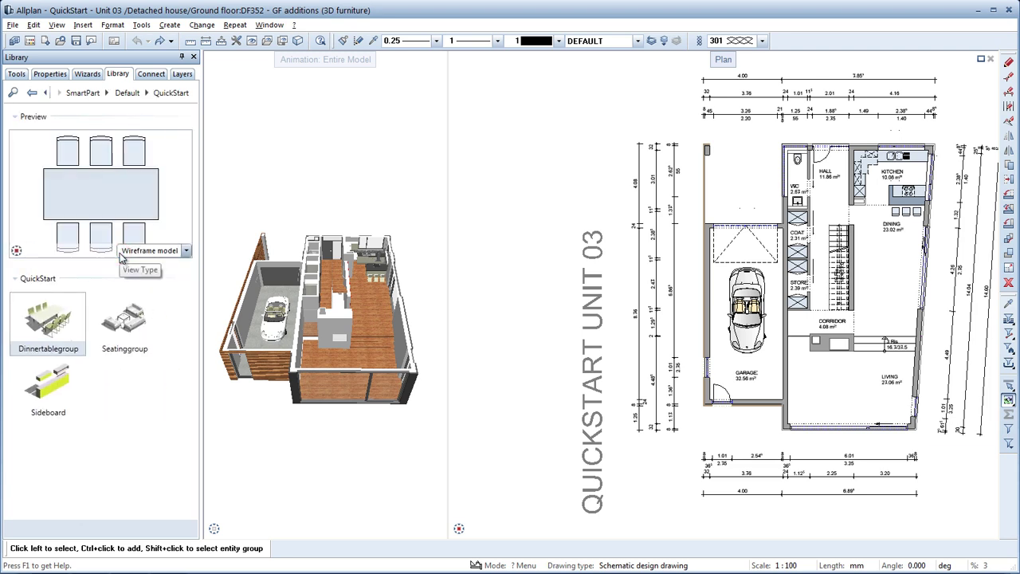
- Place the Seatinggroup SmartPart with sofas and table in the living room
double_click(124, 319)
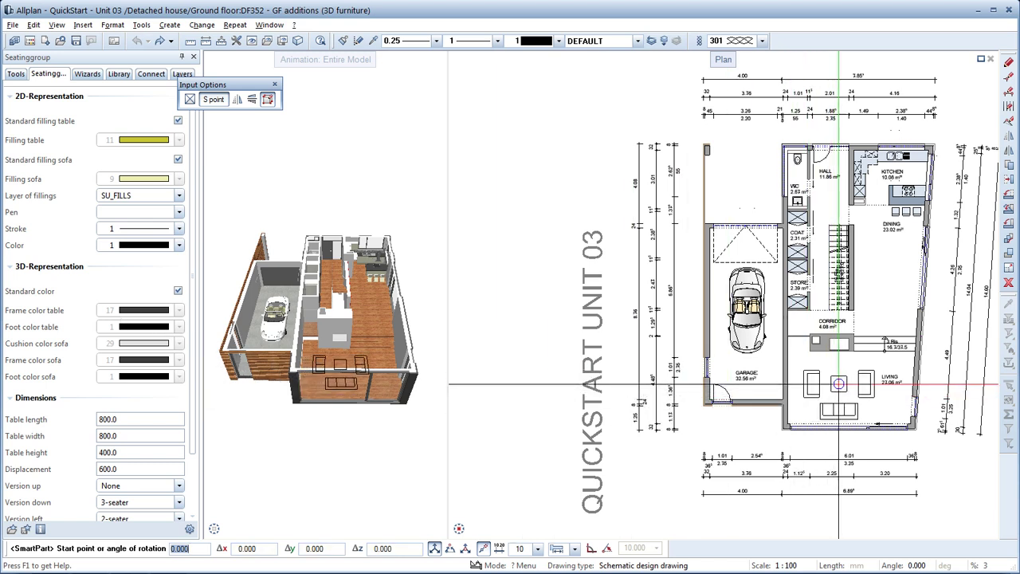
left_click(838, 382)
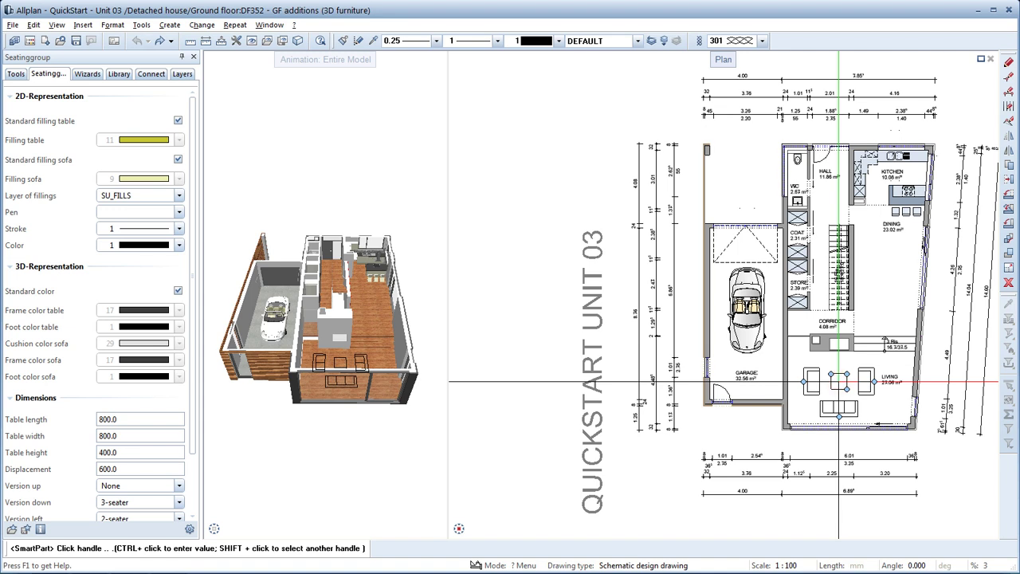
key("Escape")
key("Escape")
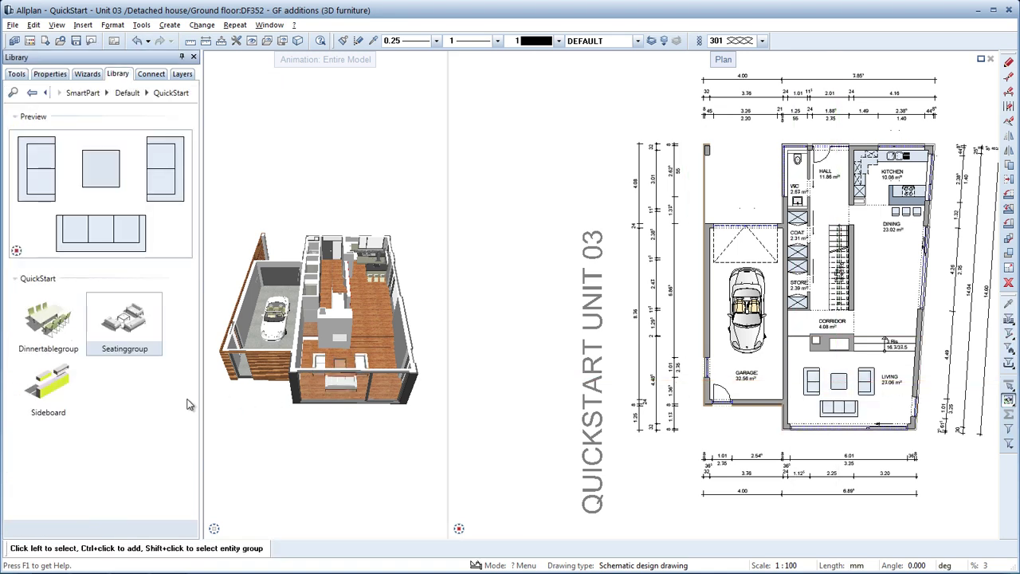
- Place the Sideboard SmartPart against the staircase wall beside the dining area
double_click(55, 400)
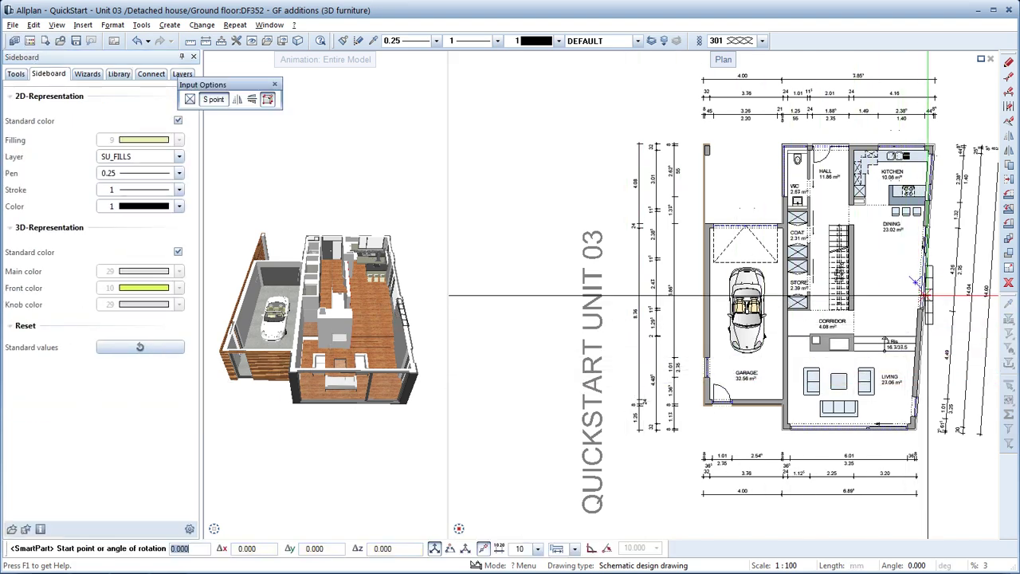
scroll(915, 279, "up", 4)
scroll(915, 279, "up", 1)
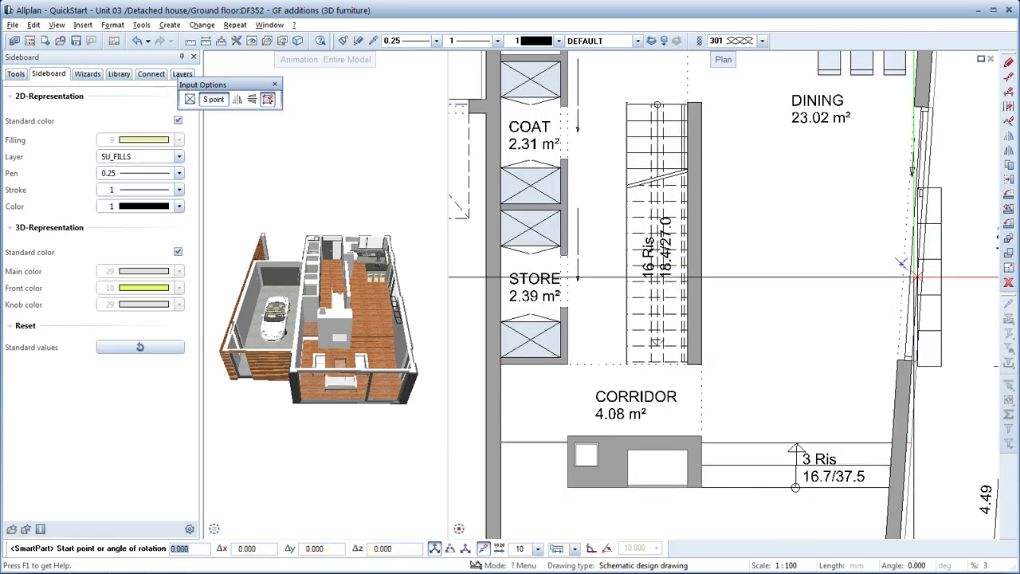
left_click(701, 232)
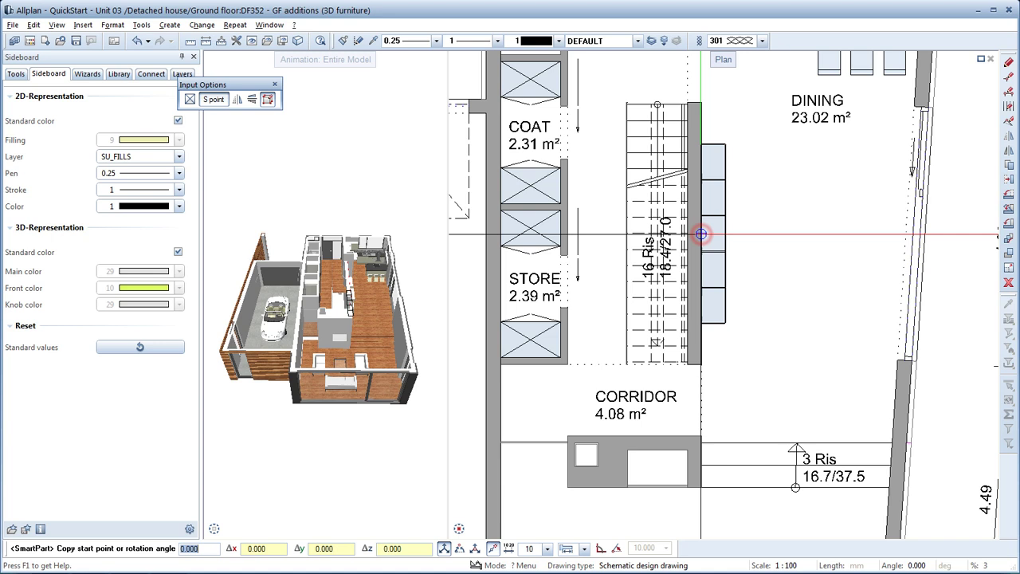
key("Escape")
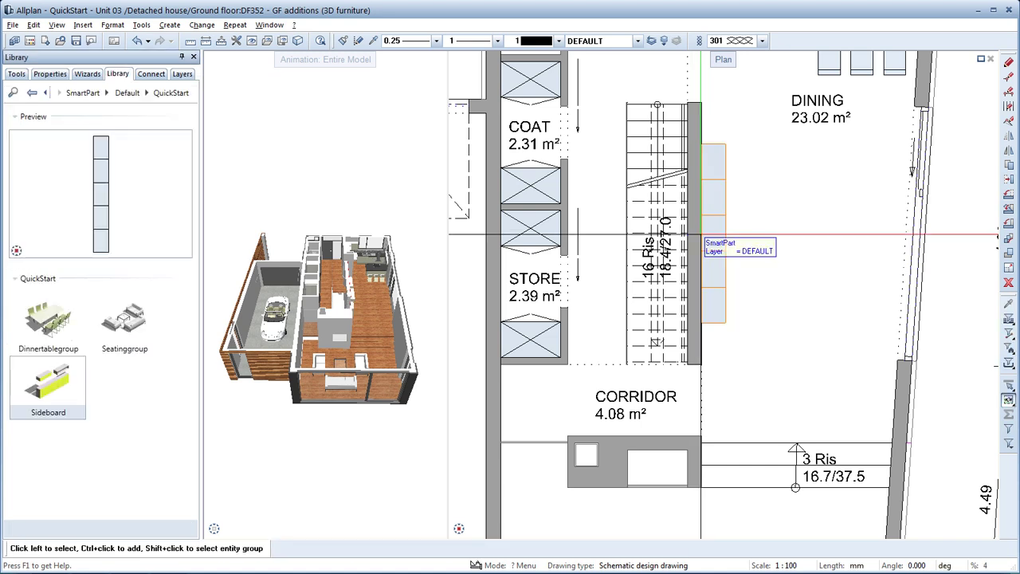
- Place the Dinnertablegroup SmartPart with six chairs in the dining room
left_click(50, 321)
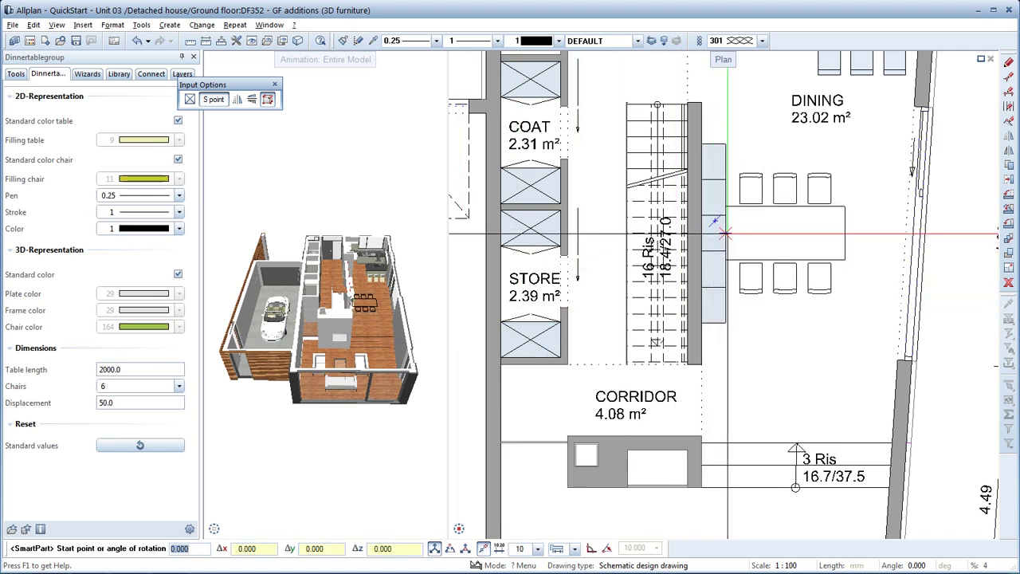
left_click(758, 233)
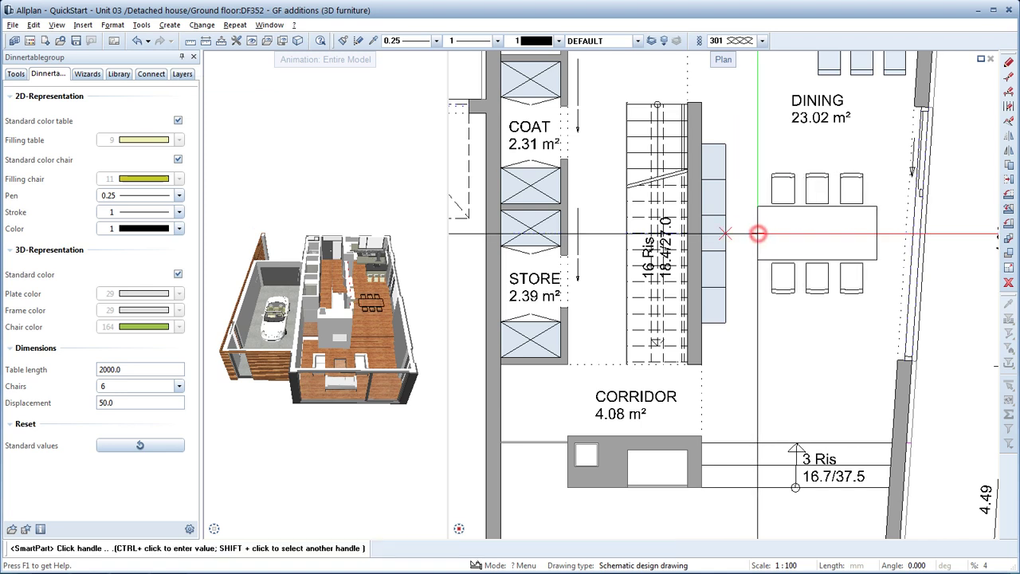
key("Escape")
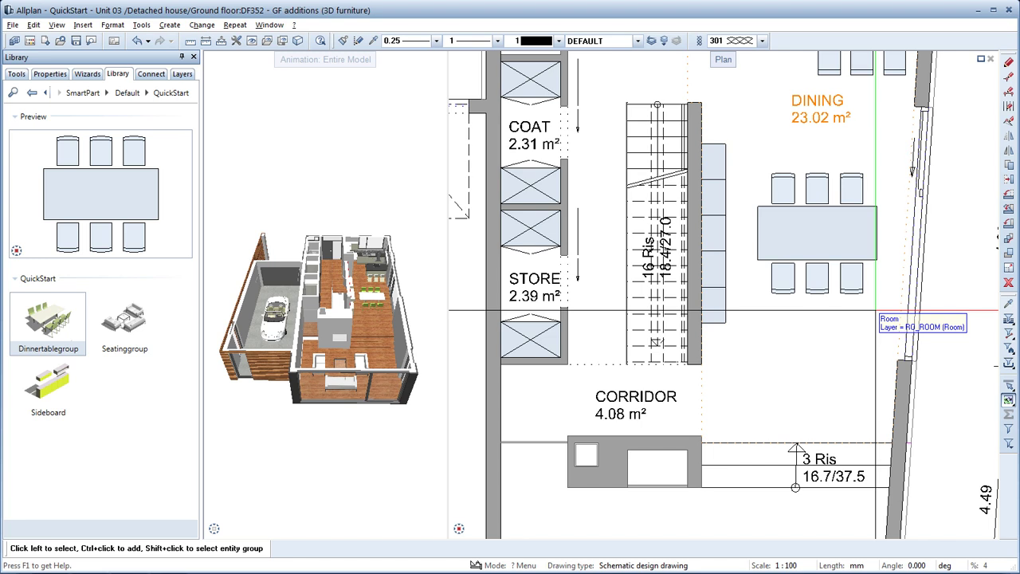
- Keep the dining table group at 2000 table length with 6 chairs
left_click(877, 224)
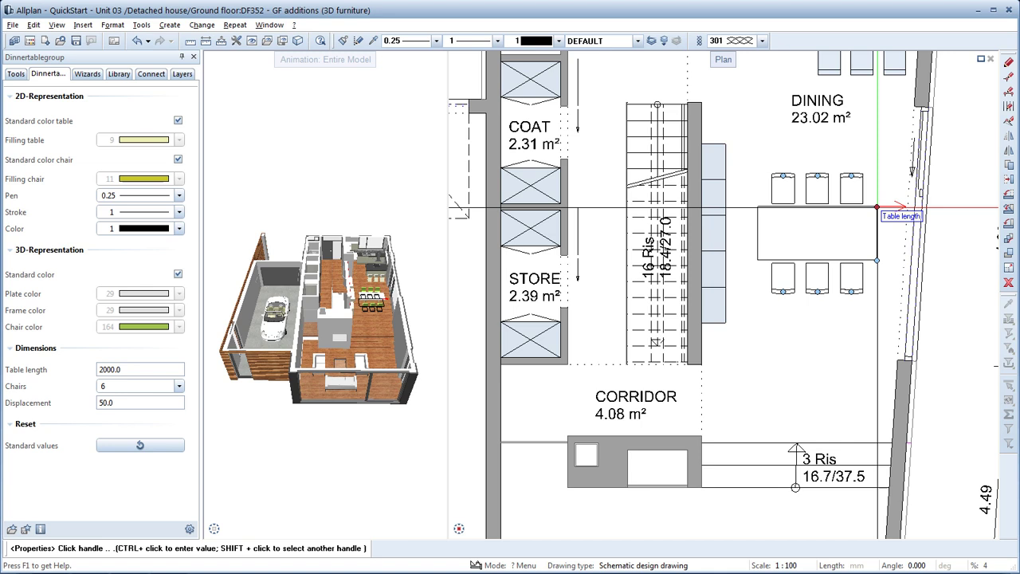
left_click(876, 208)
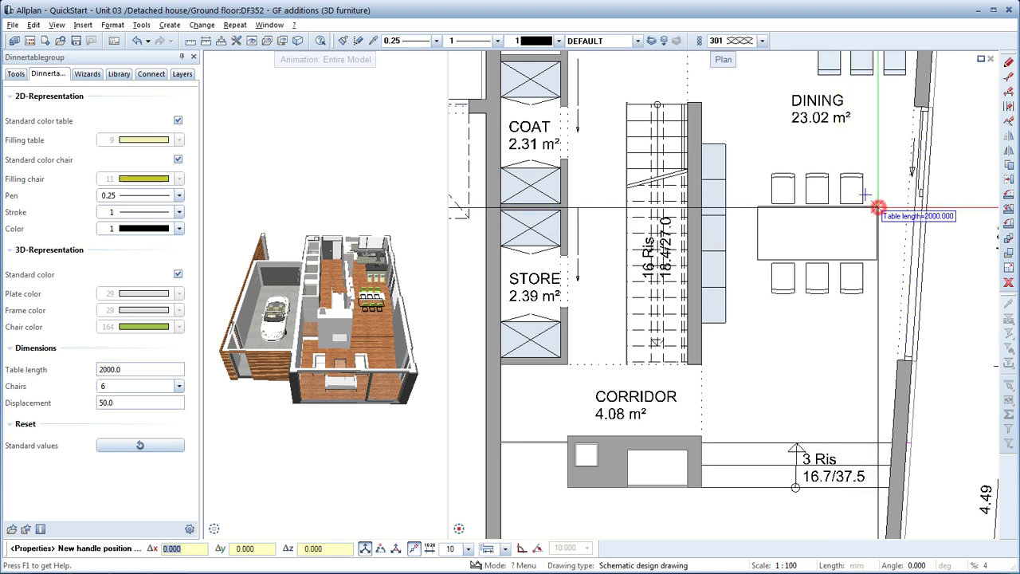
left_click(877, 208)
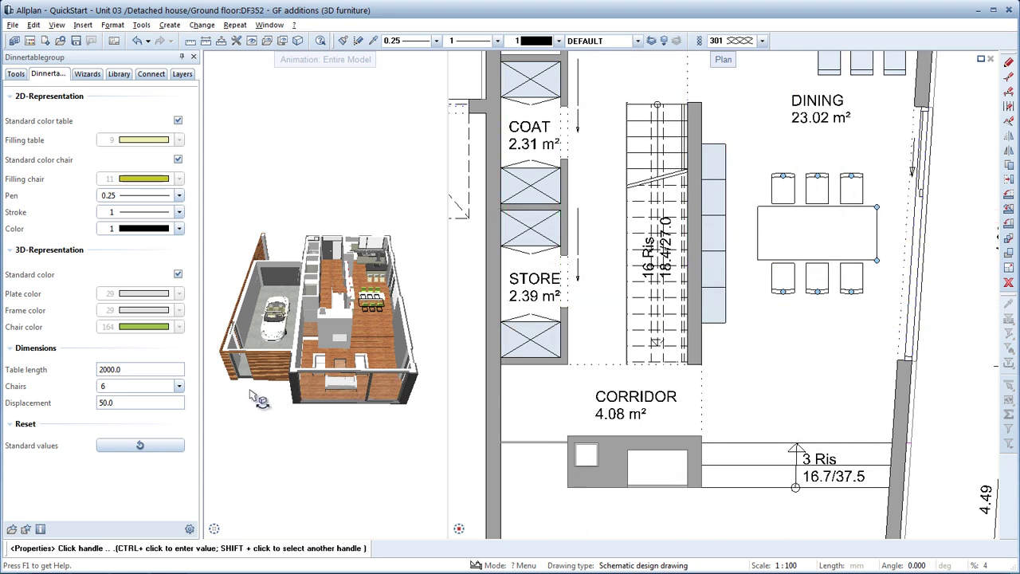
left_click(179, 387)
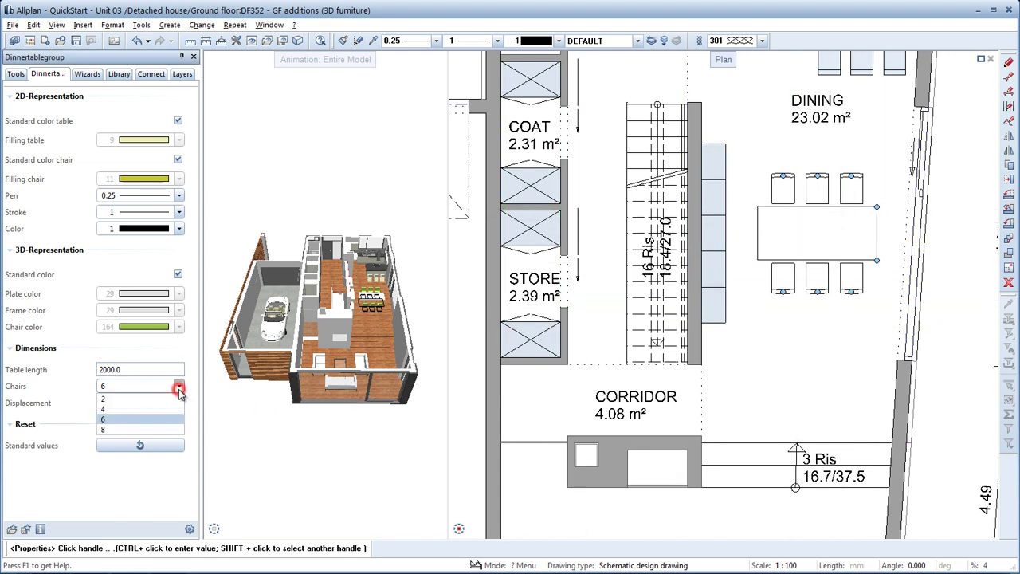
left_click(148, 420)
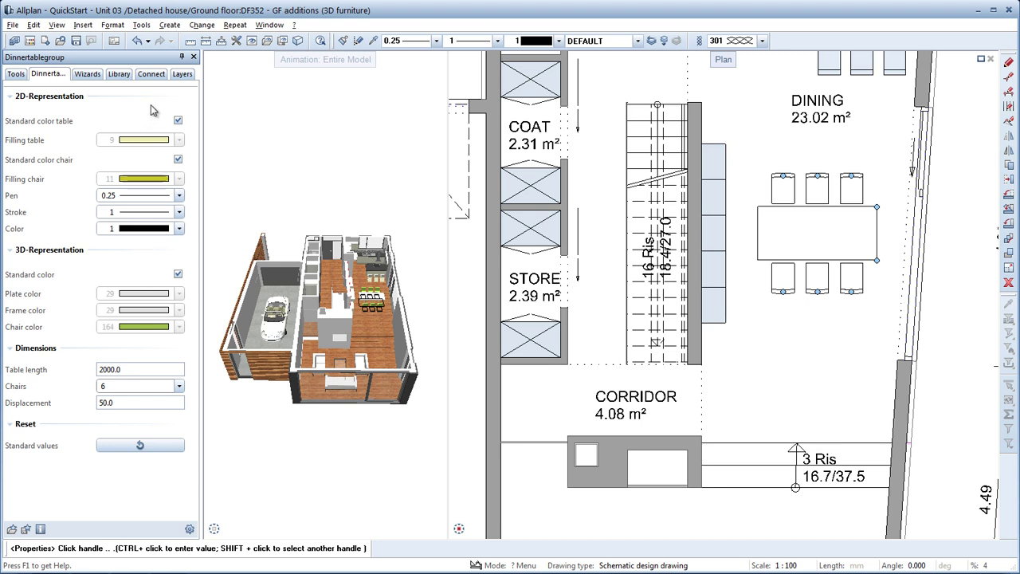
- Auto-hide the palette, deselect the table, orbit the 3D model and zoom the plan to fit
left_click(182, 57)
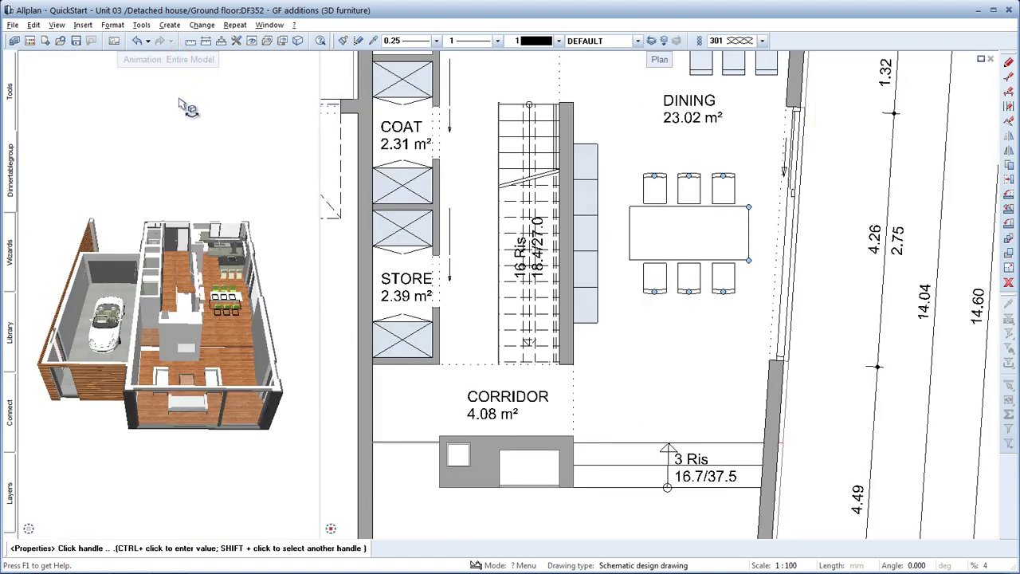
key("Escape")
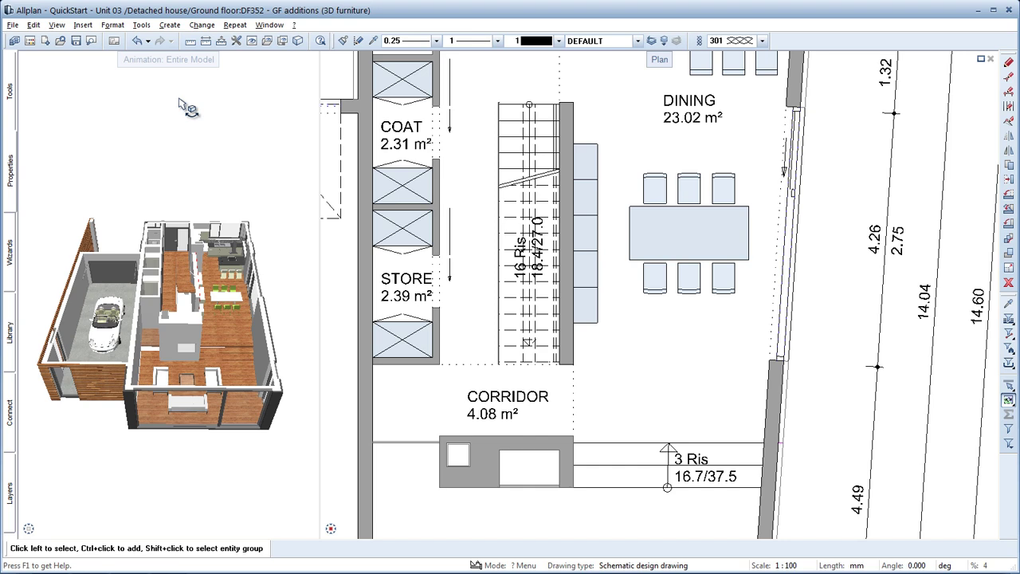
left_click_drag(187, 106, 318, 80)
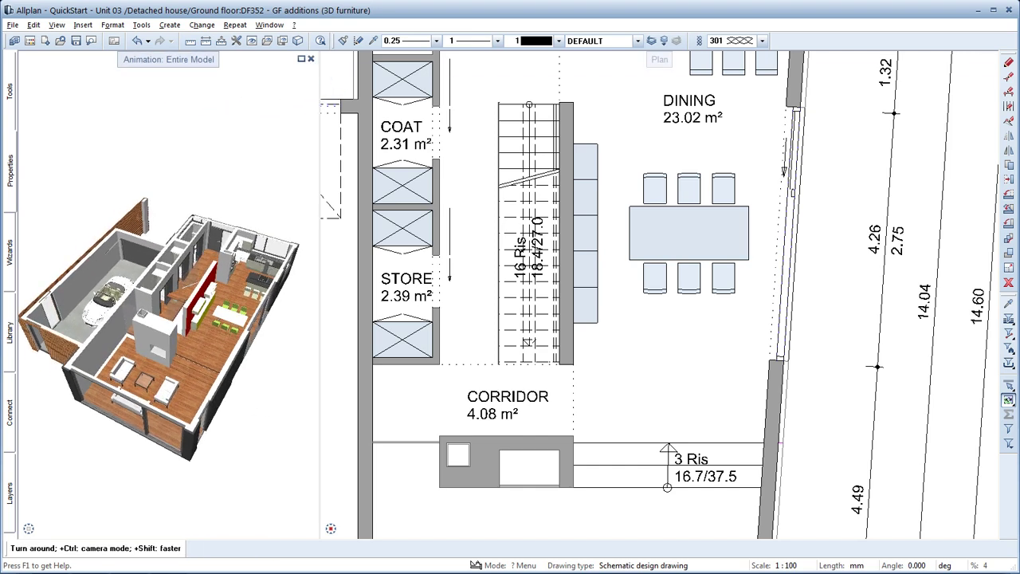
middle_click(327, 70)
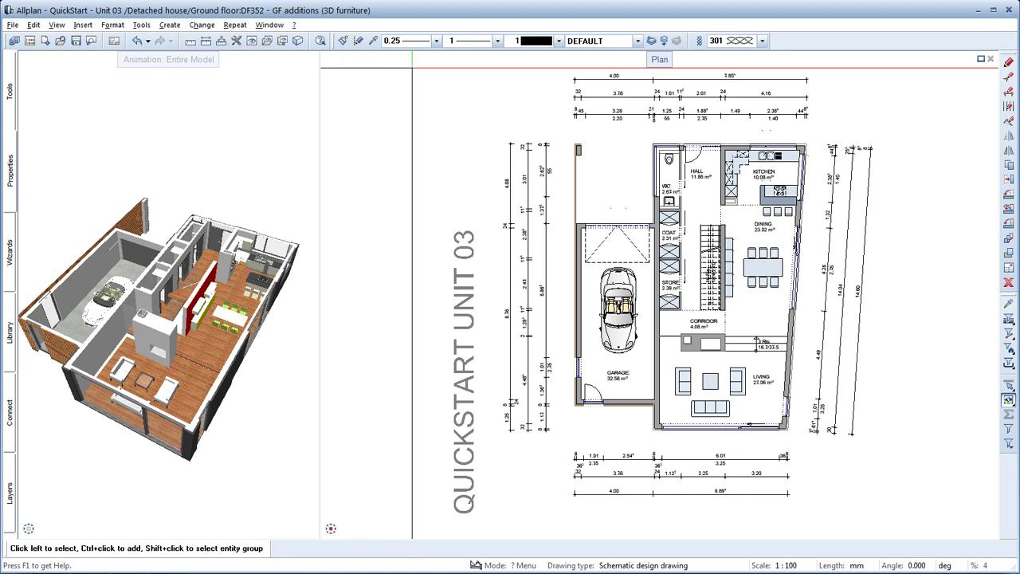